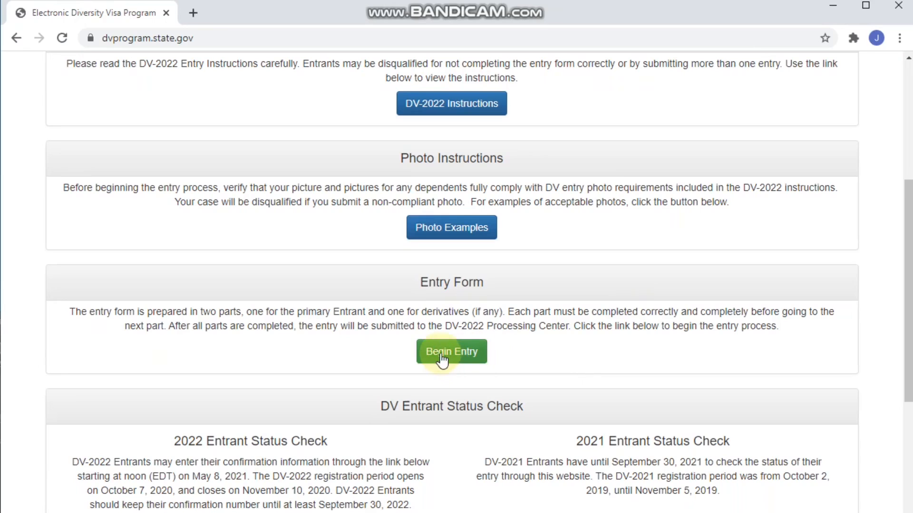
- Begin a new DV-2022 entry and submit the authentication code shown in the picture
click(440, 355)
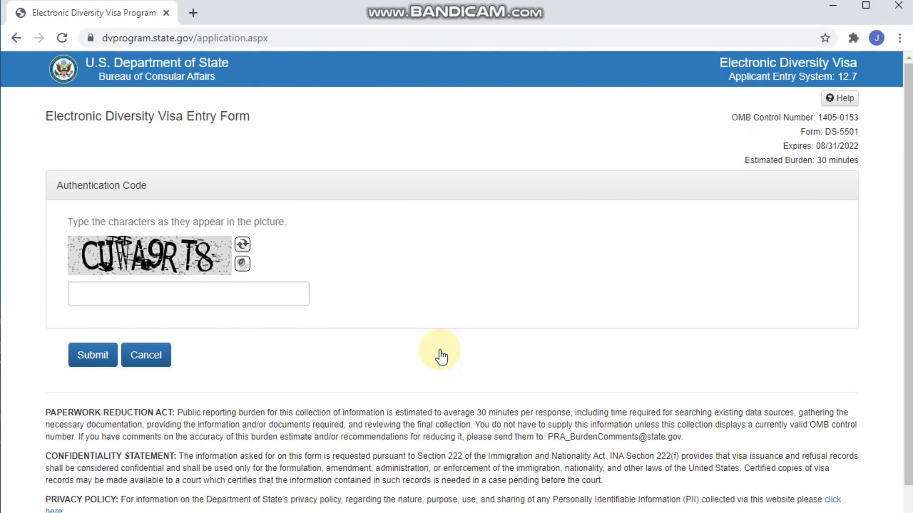
click(137, 293)
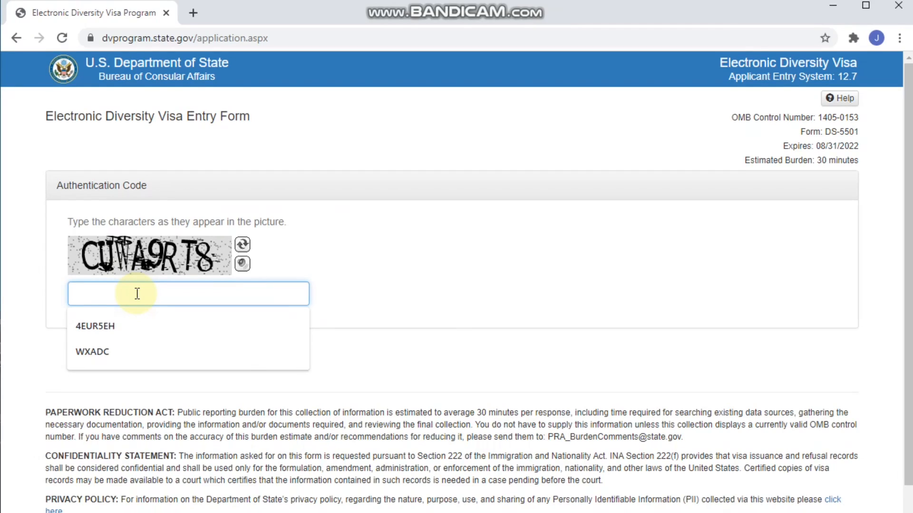
text(CU)
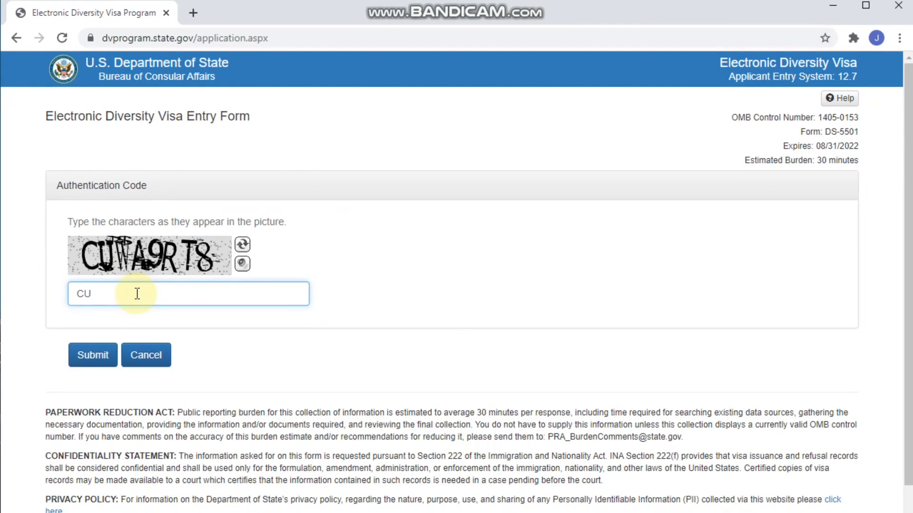
text(WA9RT8)
key(Return)
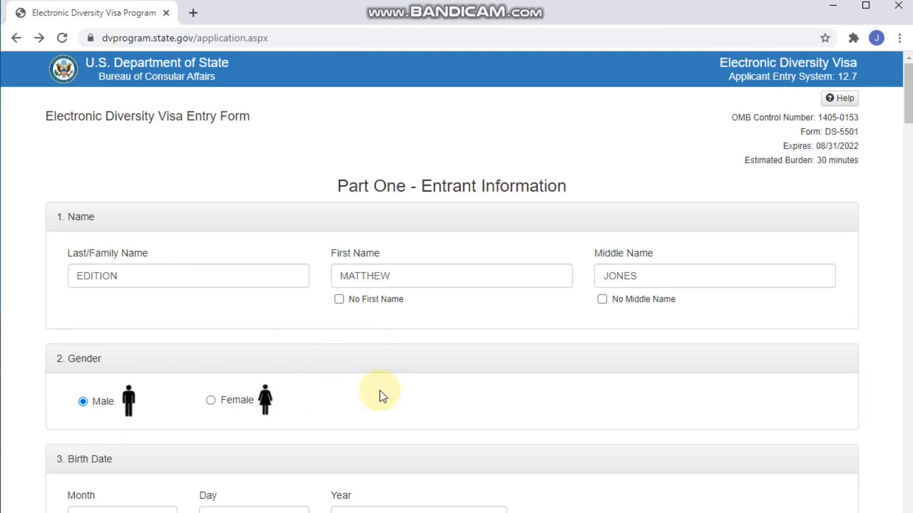
- Scroll down through the Part One name, gender, birth date and birth city fields
scroll(379, 392, down, 4)
scroll(381, 393, down, 4)
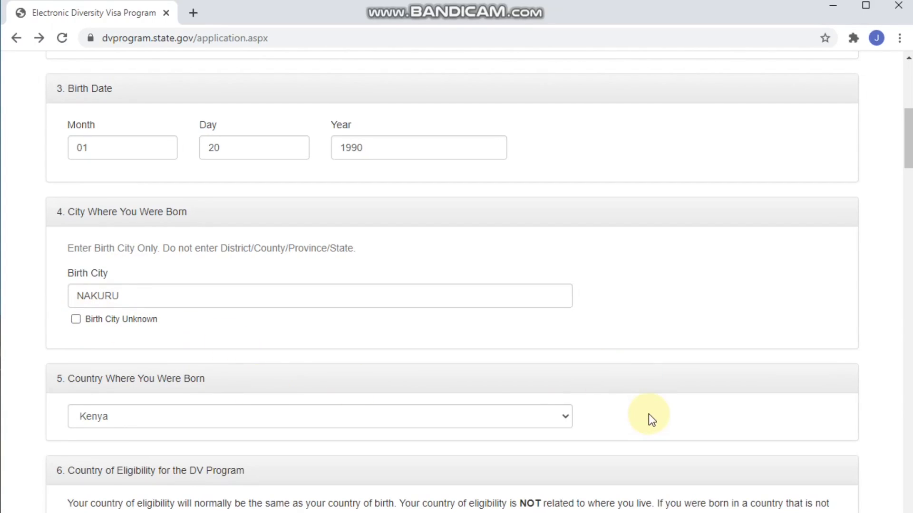
- Keep Kenya in Country Where You Were Born and answer No in section 6
scroll(648, 415, down, 3)
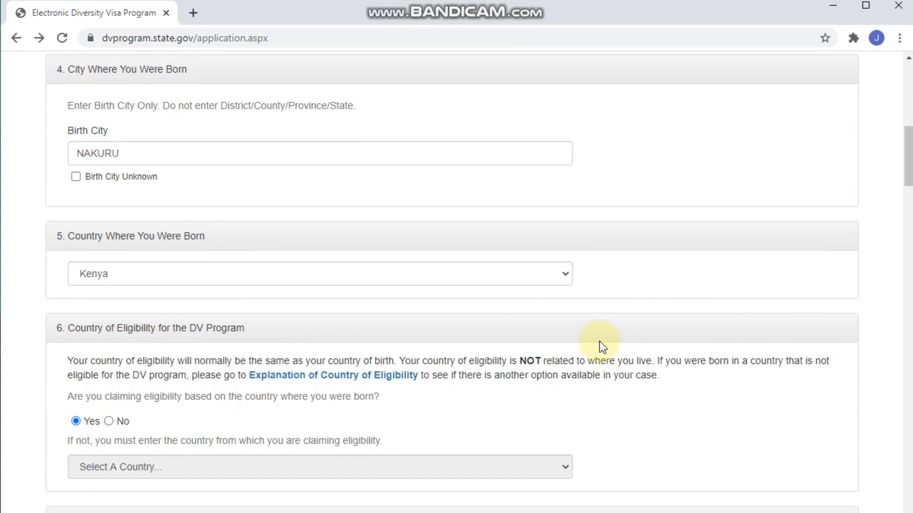
click(566, 276)
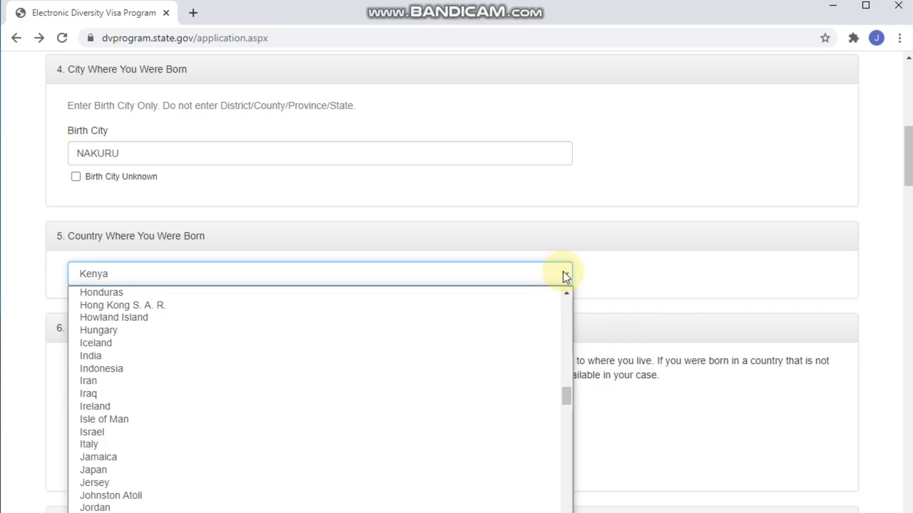
click(505, 270)
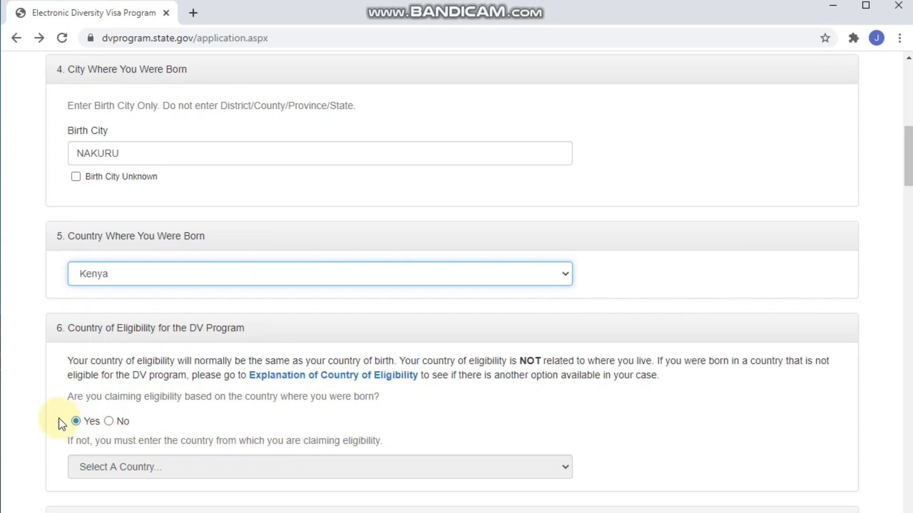
click(108, 421)
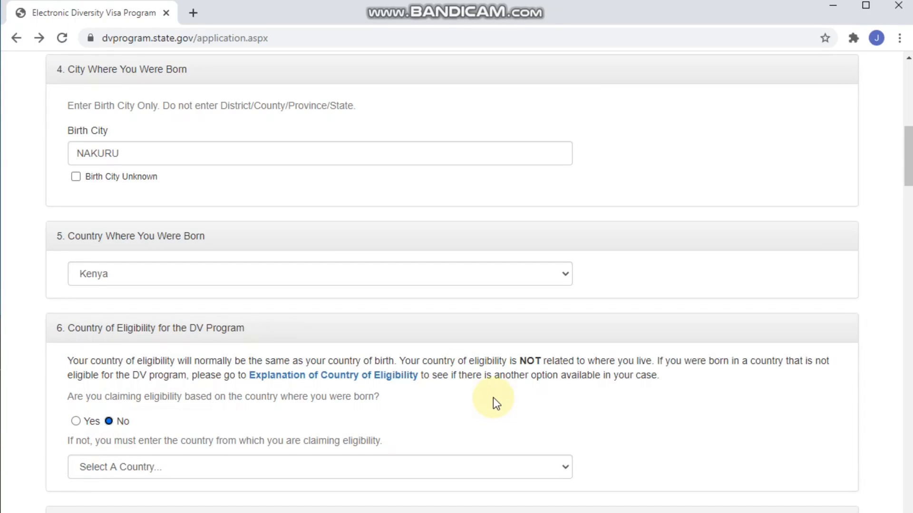
- Switch the section 6 eligibility answer to Yes, claiming eligibility through birth country
scroll(498, 416, down, 3)
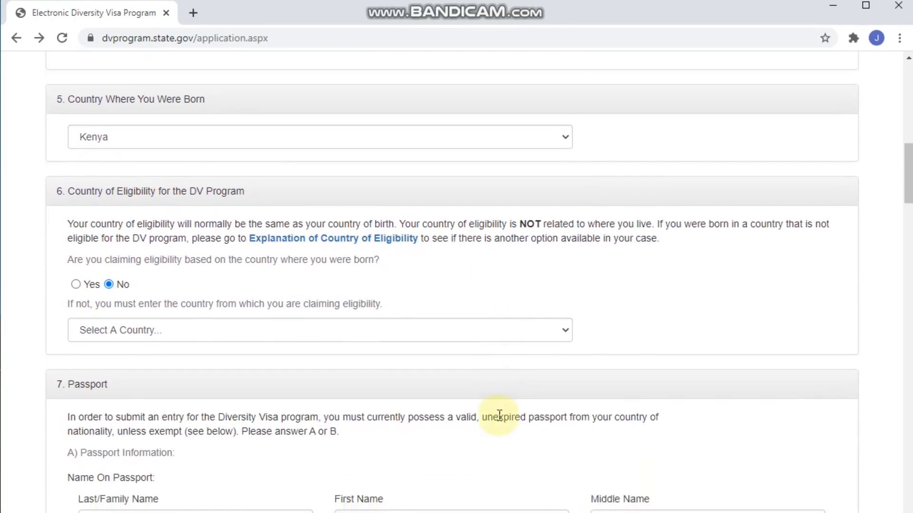
scroll(498, 415, down, 3)
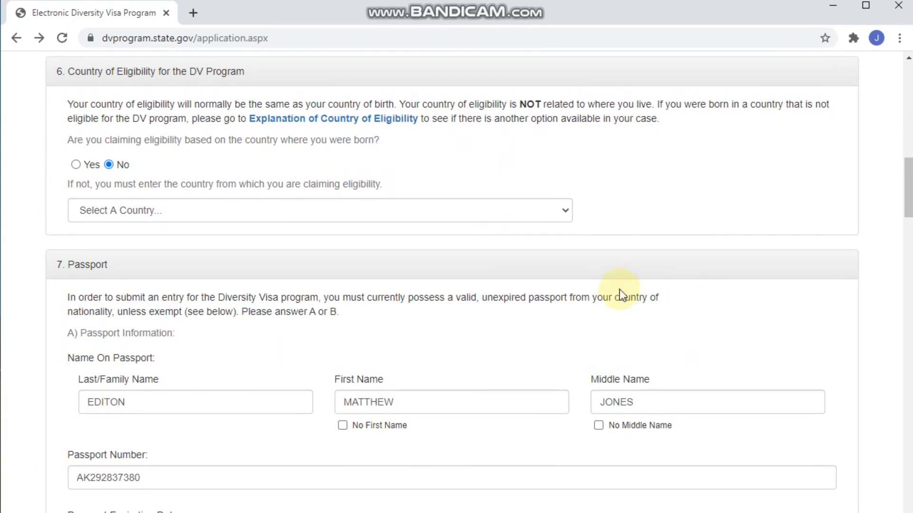
click(567, 212)
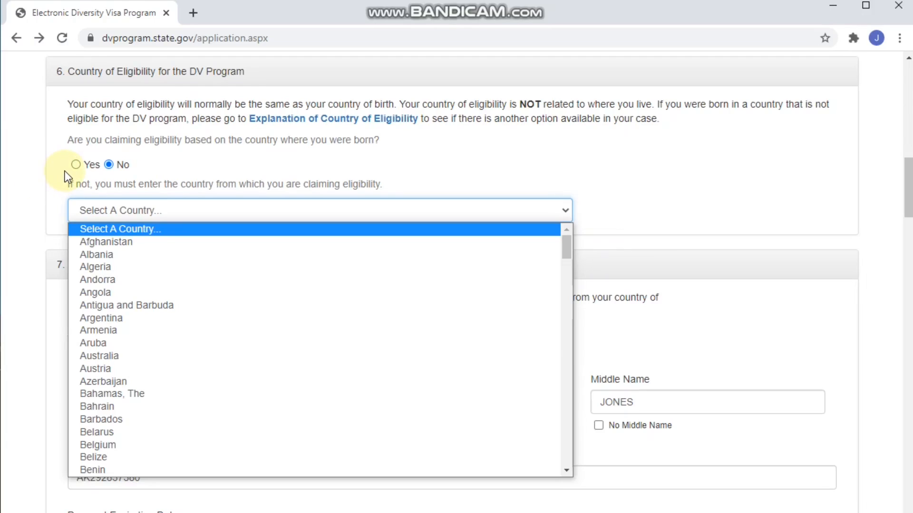
click(76, 165)
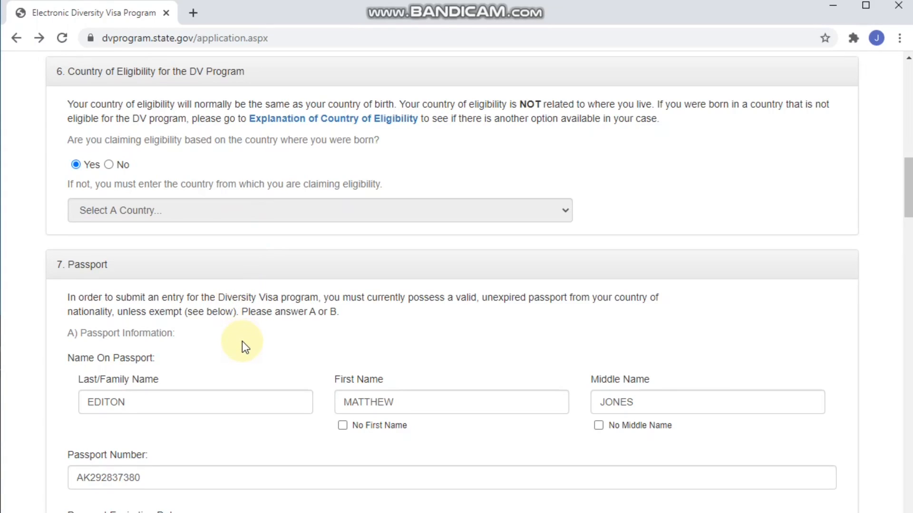
scroll(242, 342, down, 3)
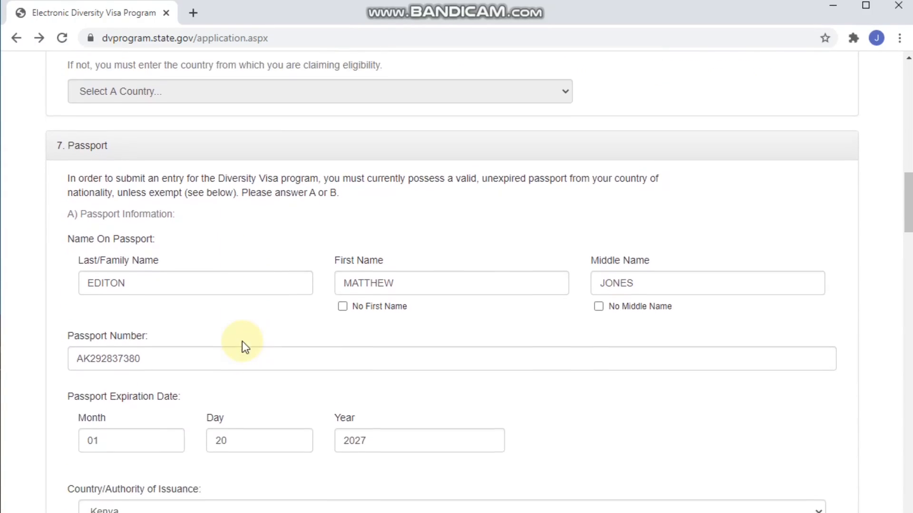
scroll(241, 342, down, 1)
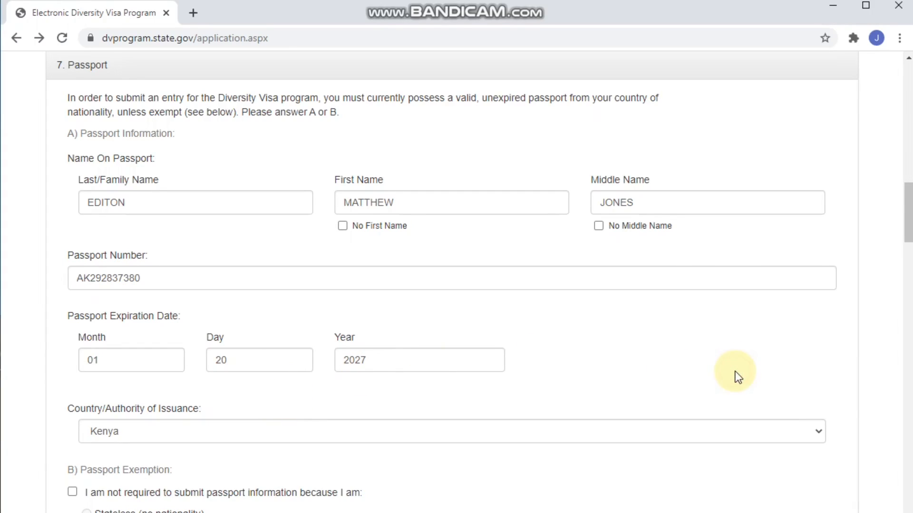
scroll(735, 372, down, 6)
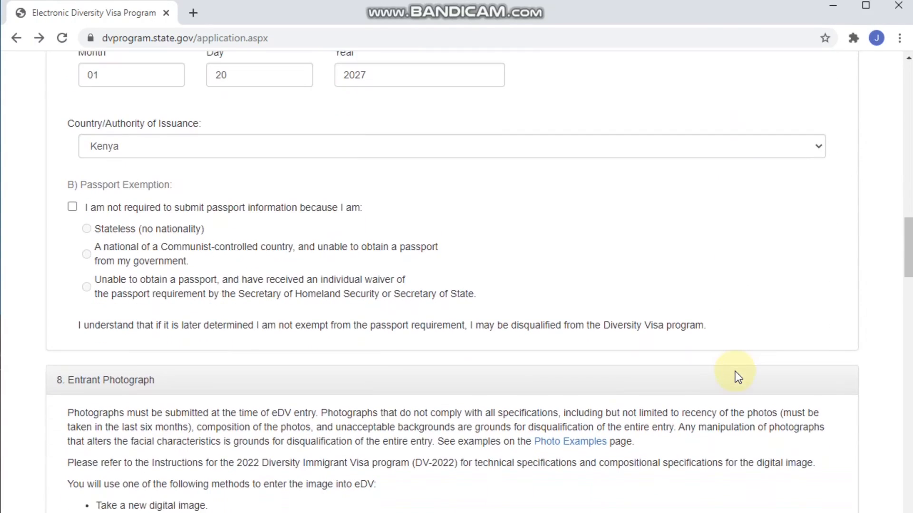
scroll(735, 372, down, 1)
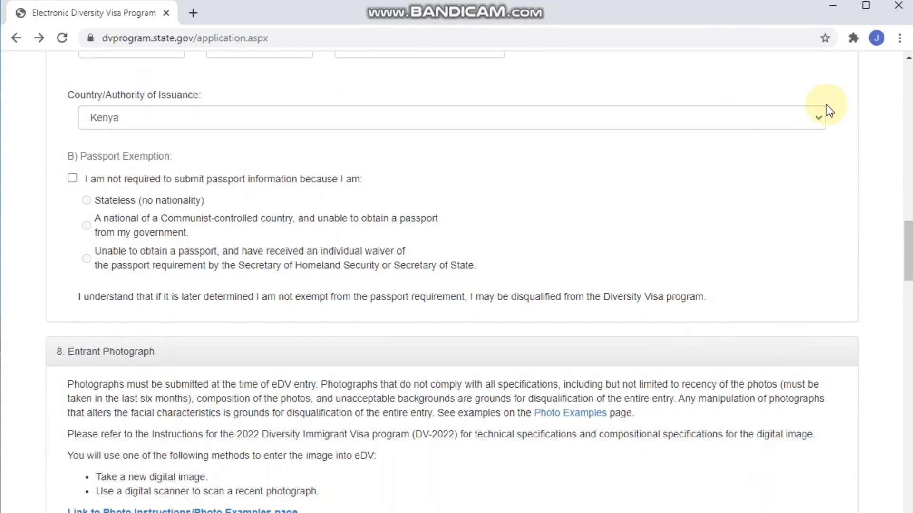
click(818, 119)
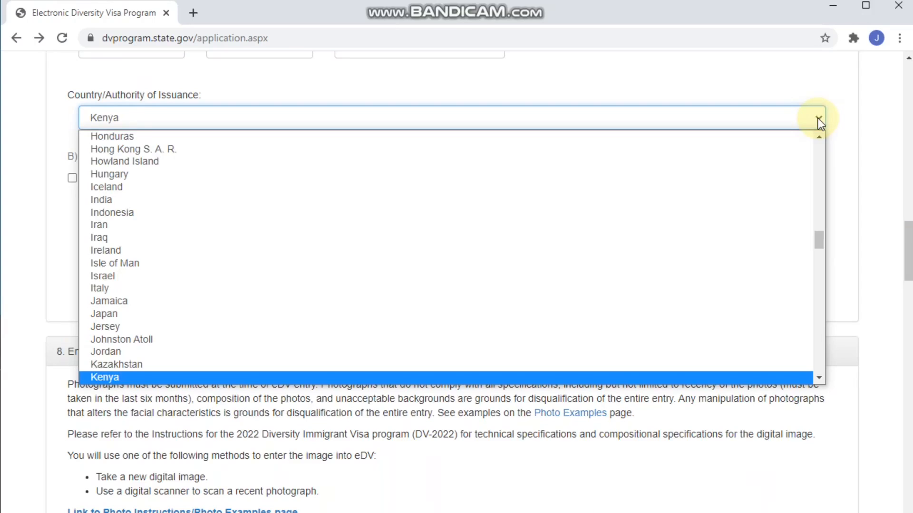
click(818, 118)
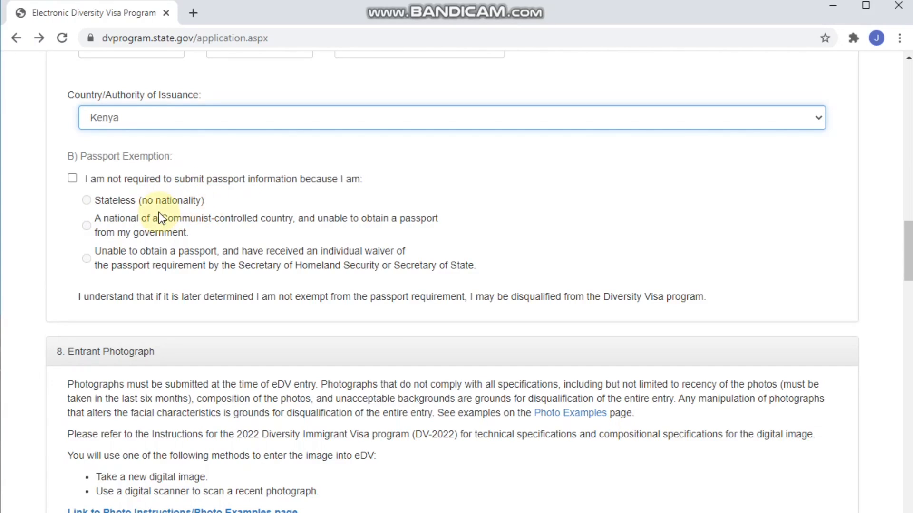
click(87, 200)
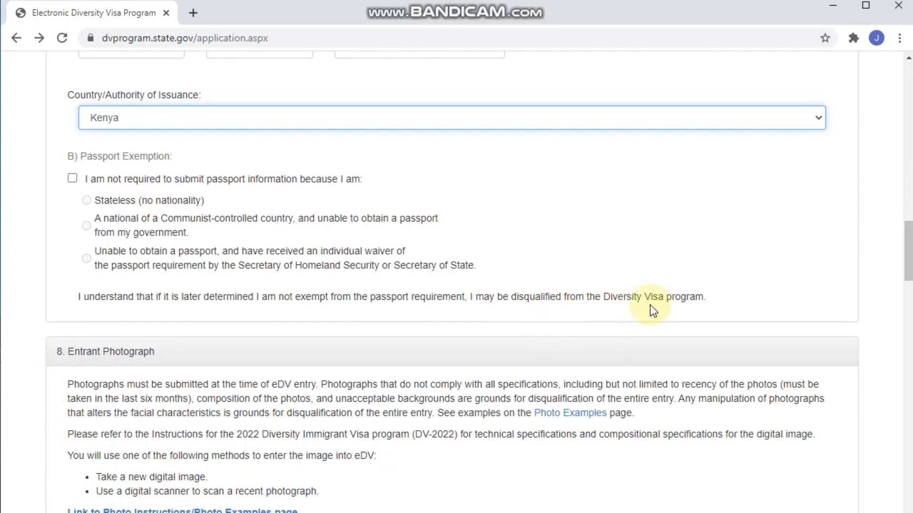
- Go to section 8 Entrant Photograph and open the Choose New Photo file picker
click(779, 297)
scroll(780, 298, down, 3)
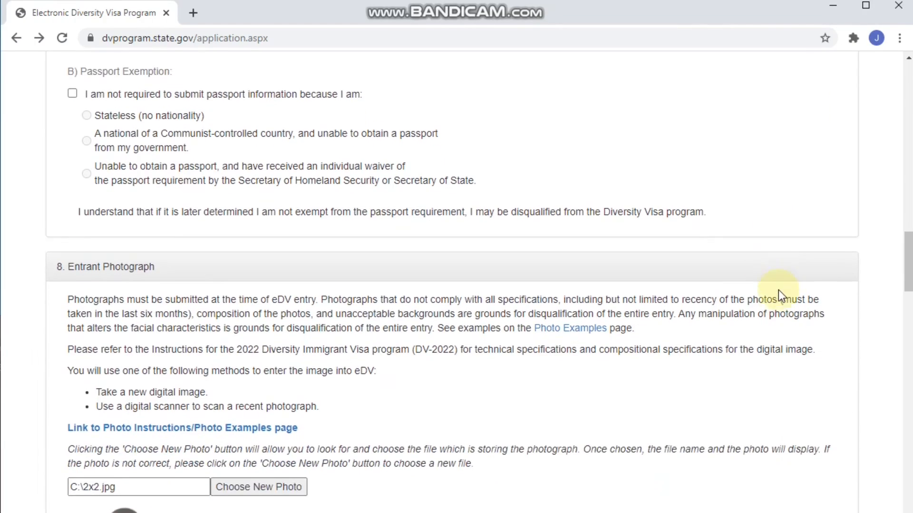
scroll(778, 291, down, 3)
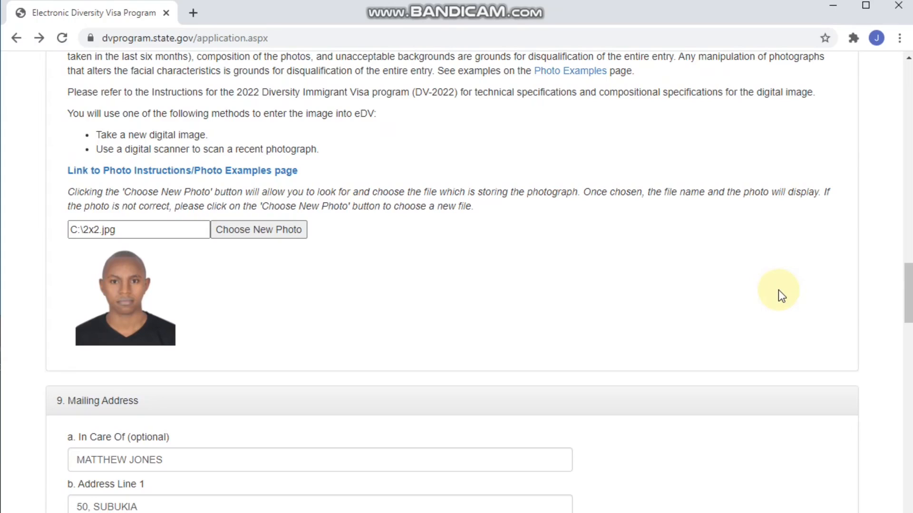
click(262, 231)
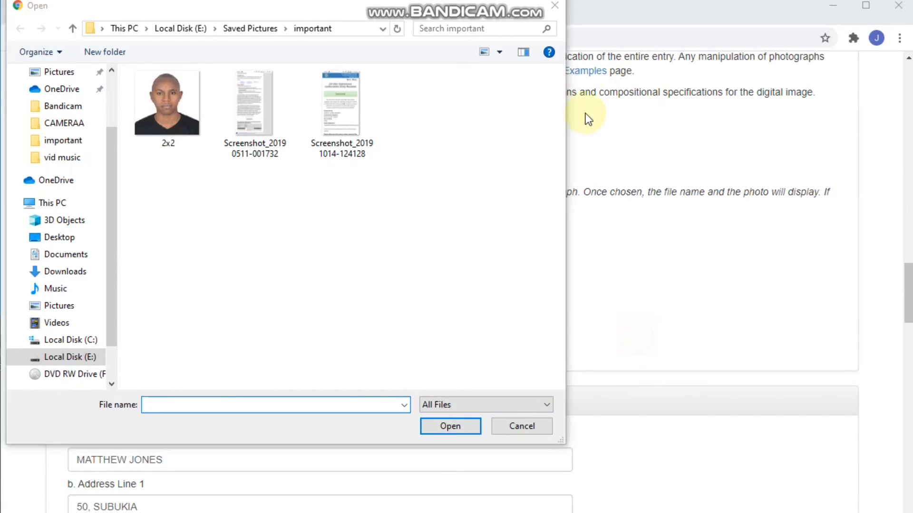
- Close the Open file dialog, returning to the form with the 2x2 photo displayed
click(554, 6)
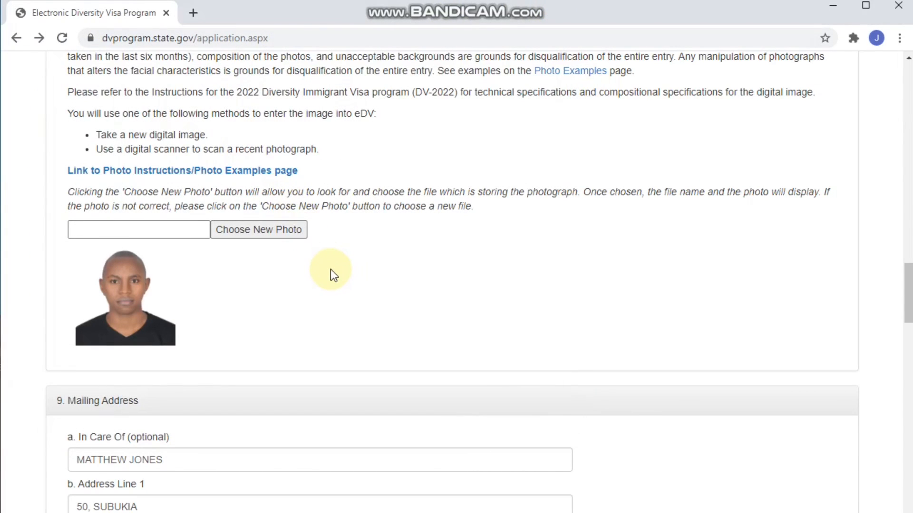
scroll(332, 271, down, 6)
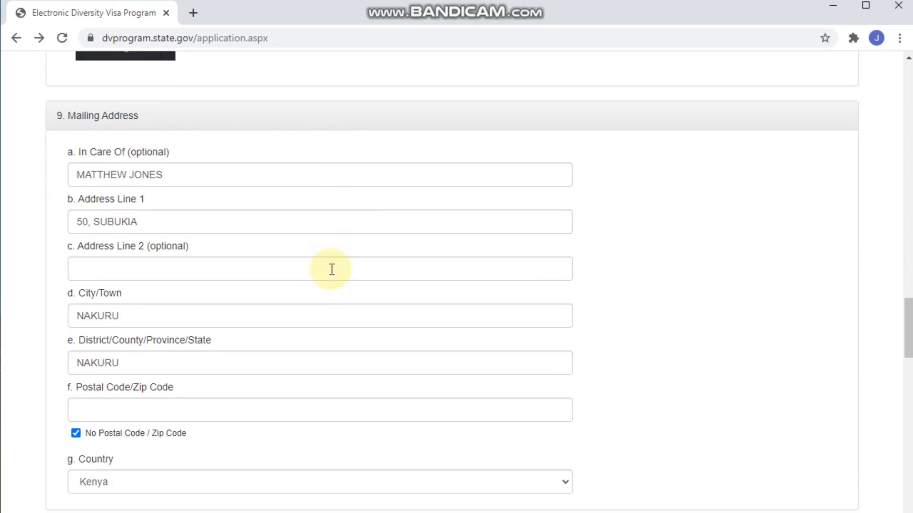
scroll(331, 269, down, 2)
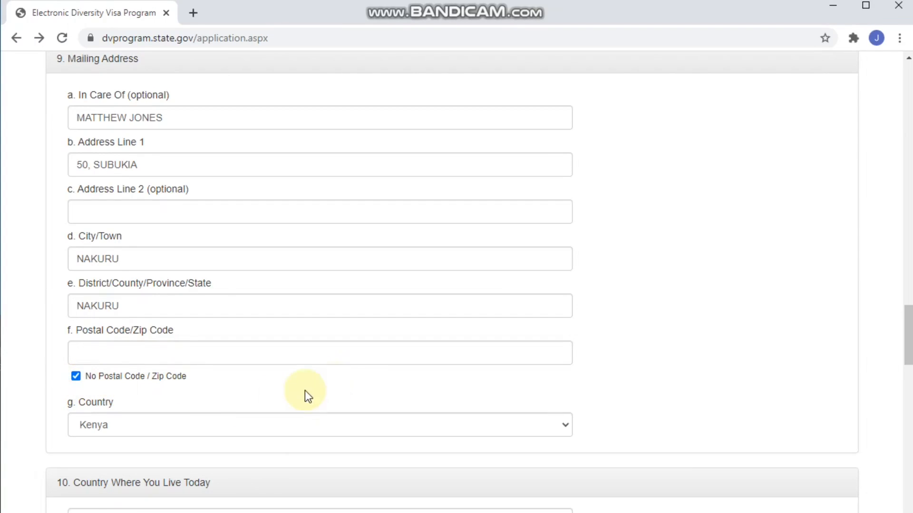
click(565, 428)
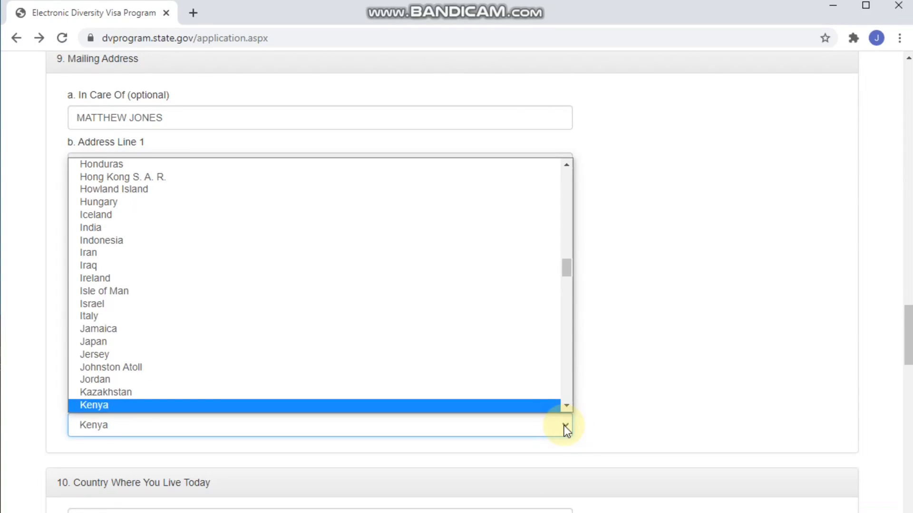
scroll(518, 406, down, 1)
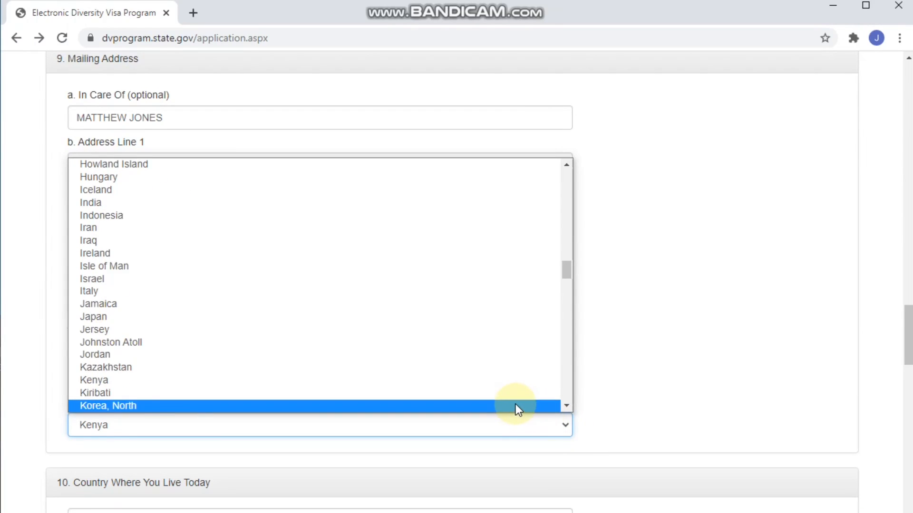
click(514, 404)
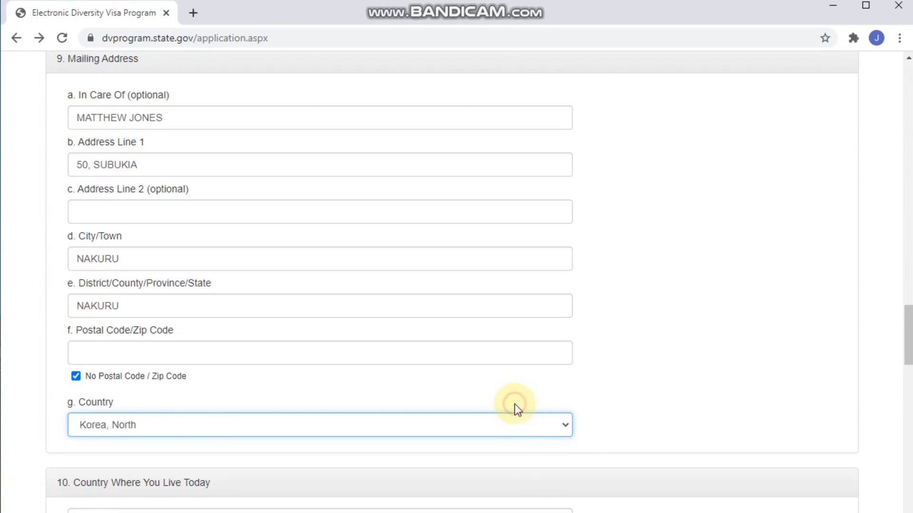
click(565, 428)
text(ke)
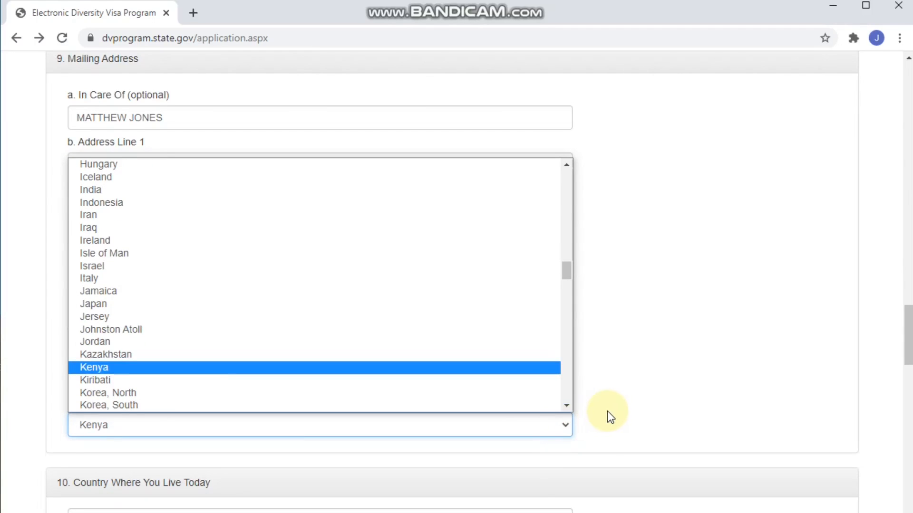
key(Return)
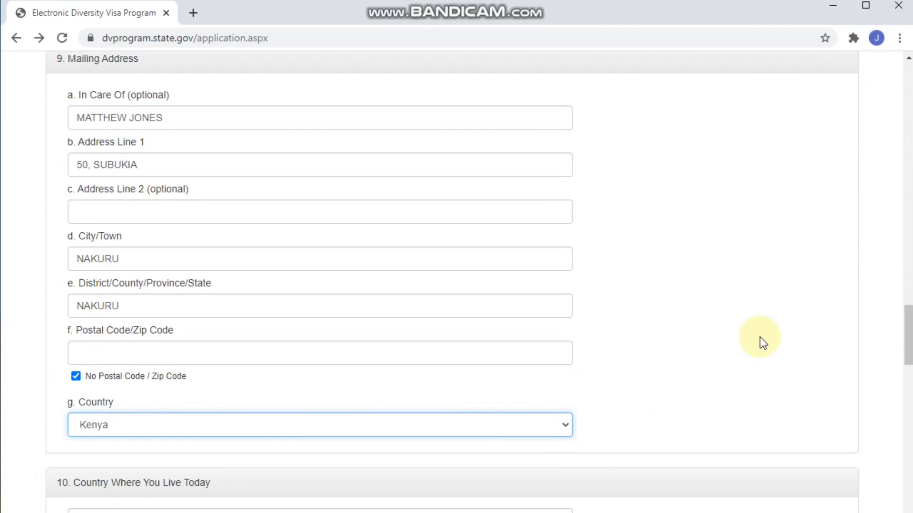
click(760, 338)
scroll(759, 337, down, 4)
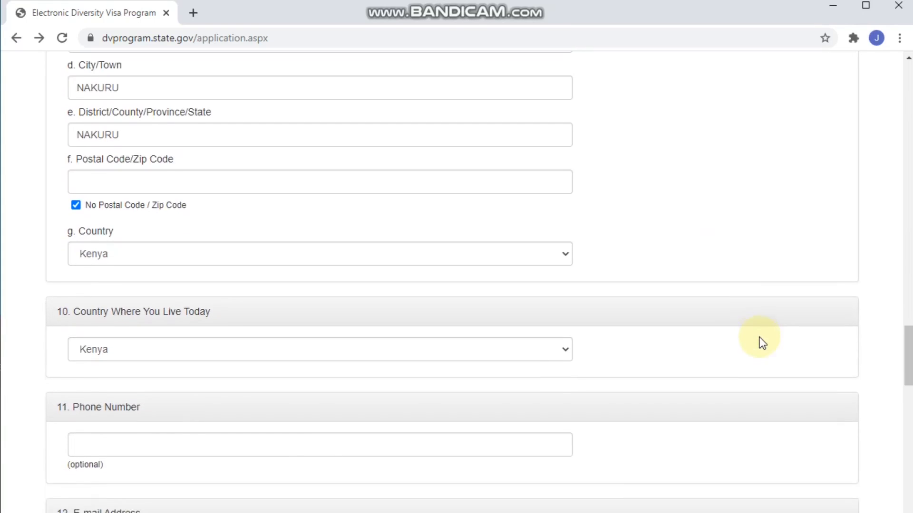
scroll(760, 338, down, 4)
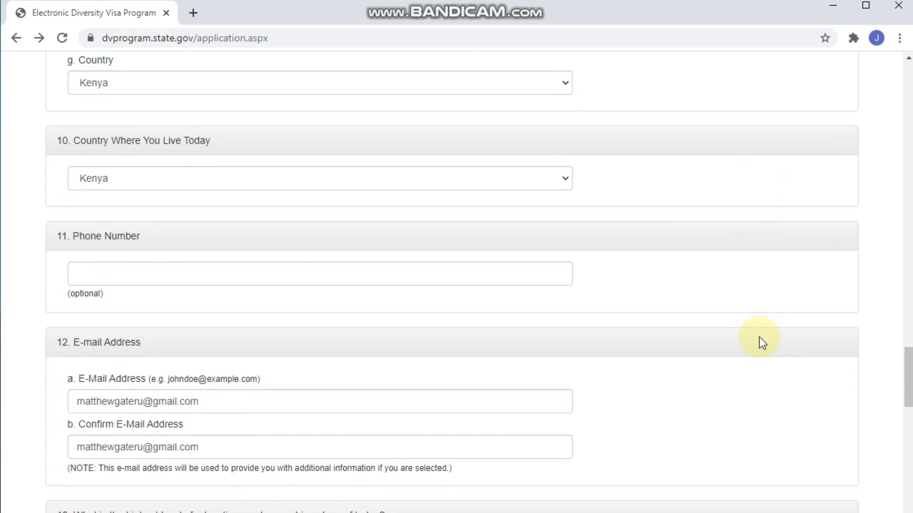
click(566, 178)
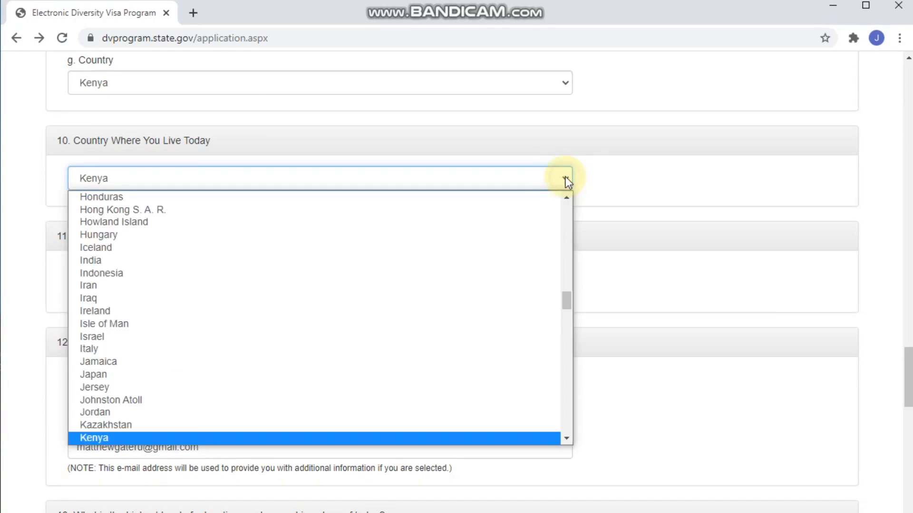
click(528, 174)
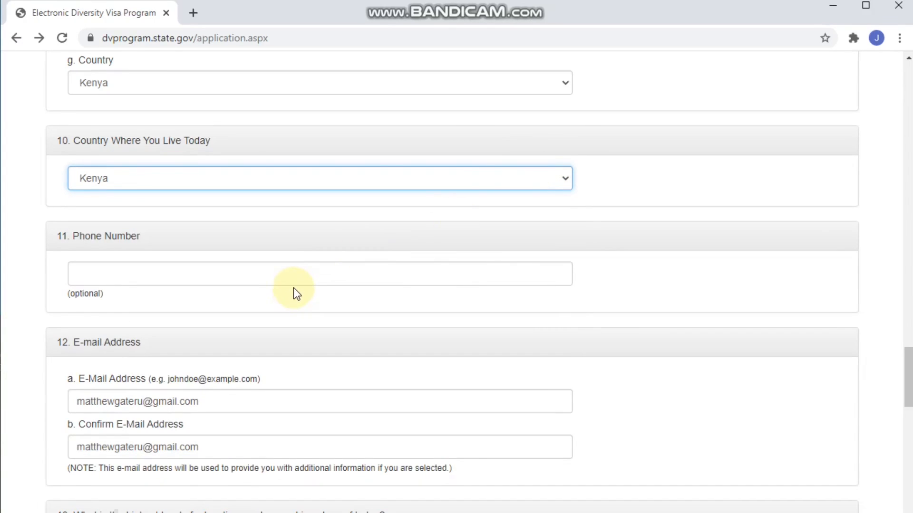
click(362, 325)
scroll(362, 325, down, 3)
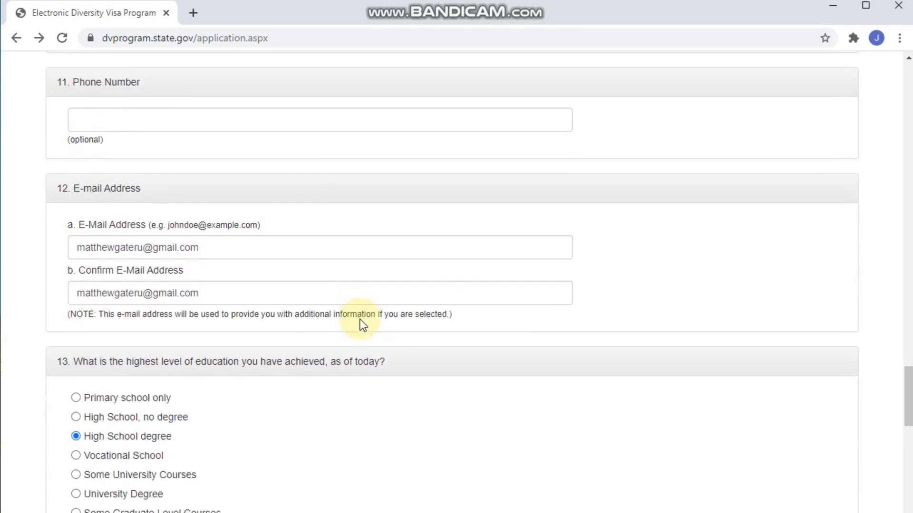
scroll(363, 324, down, 1)
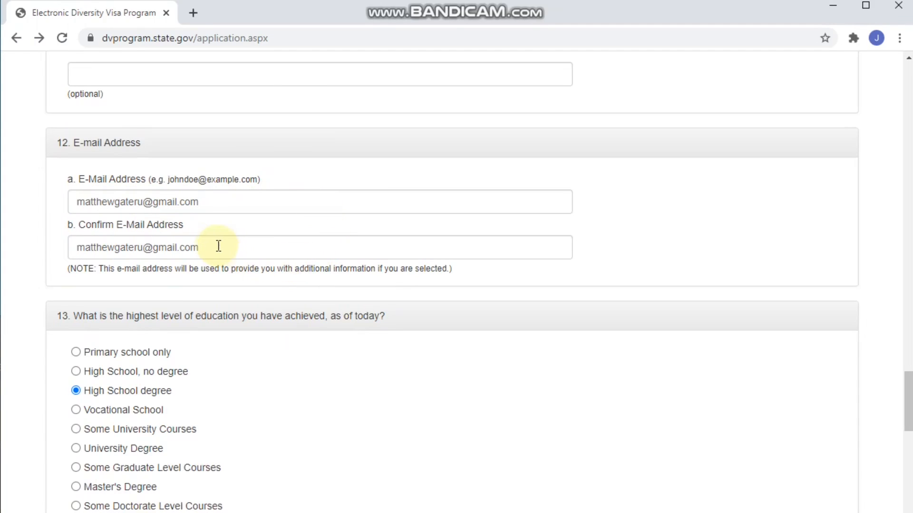
scroll(215, 246, down, 4)
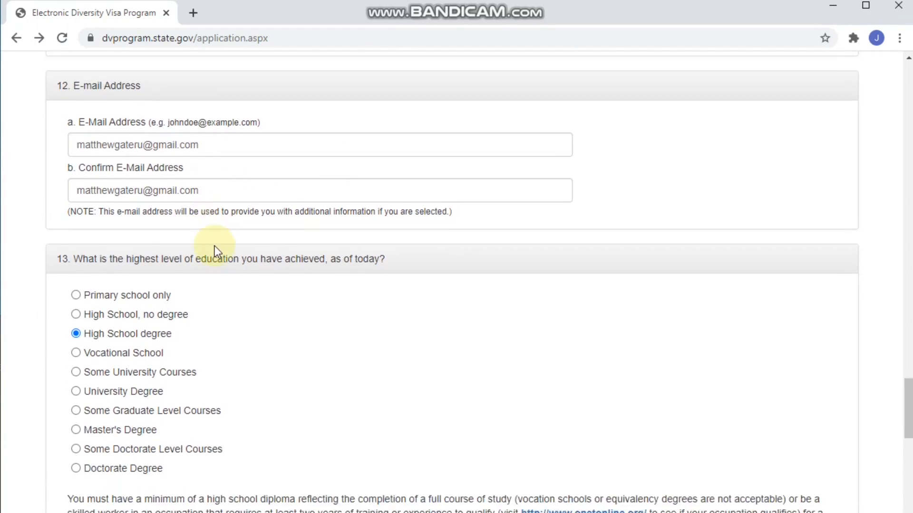
scroll(215, 247, down, 1)
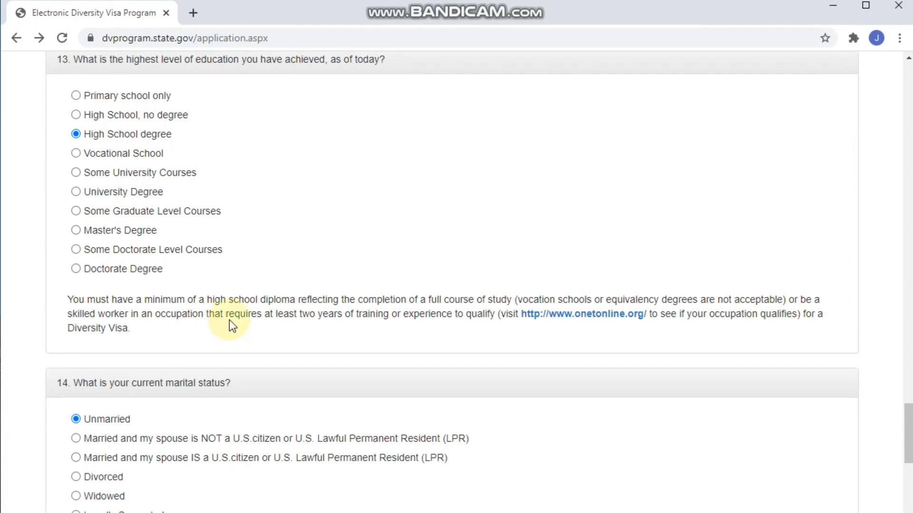
click(386, 334)
scroll(385, 337, down, 1)
scroll(386, 338, down, 4)
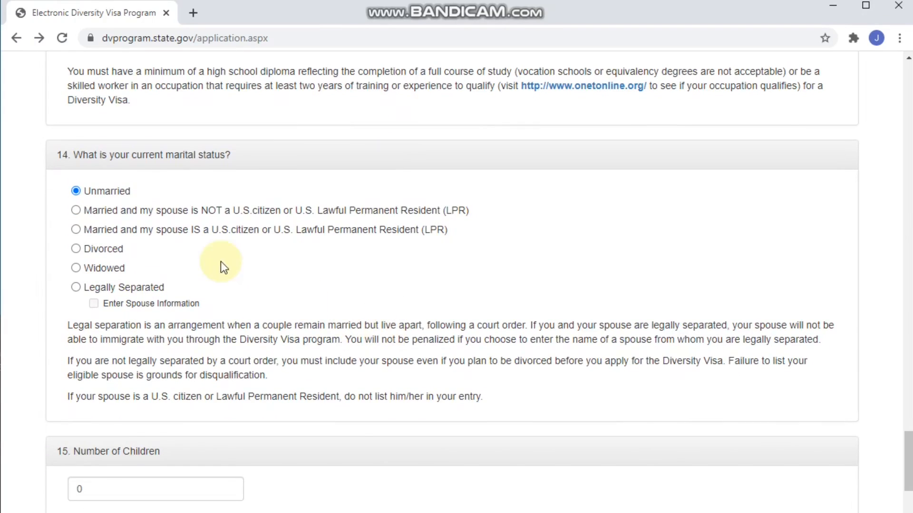
click(80, 192)
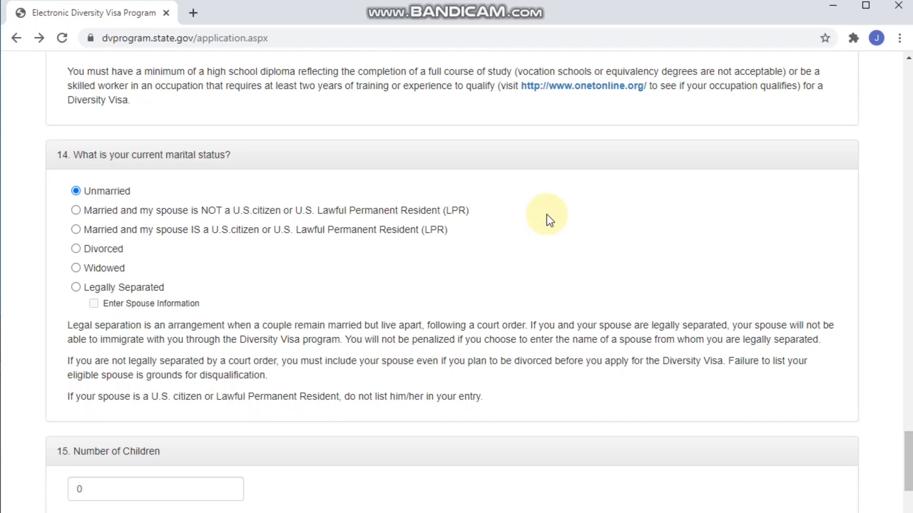
key(Down)
key(Down)
key(Down)
key(Down)
key(Down)
key(Up)
key(Up)
key(Up)
key(Up)
key(Up)
scroll(598, 250, down, 1)
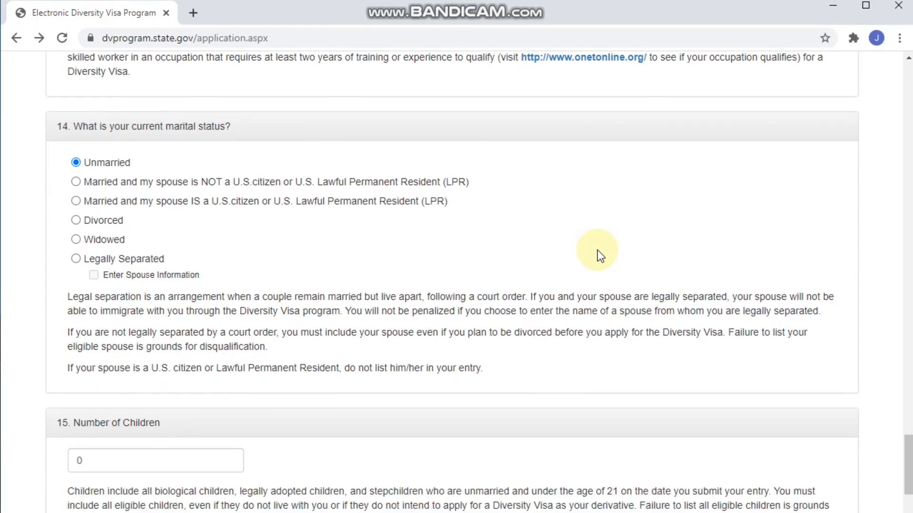
scroll(597, 250, down, 3)
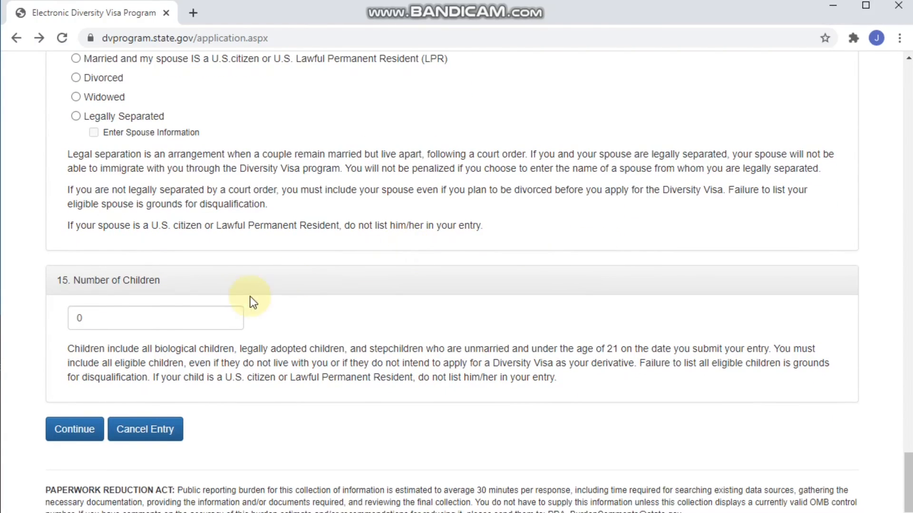
- Confirm Number of Children is 0 and continue, which returns ERR_CONNECTION_RESET
click(203, 316)
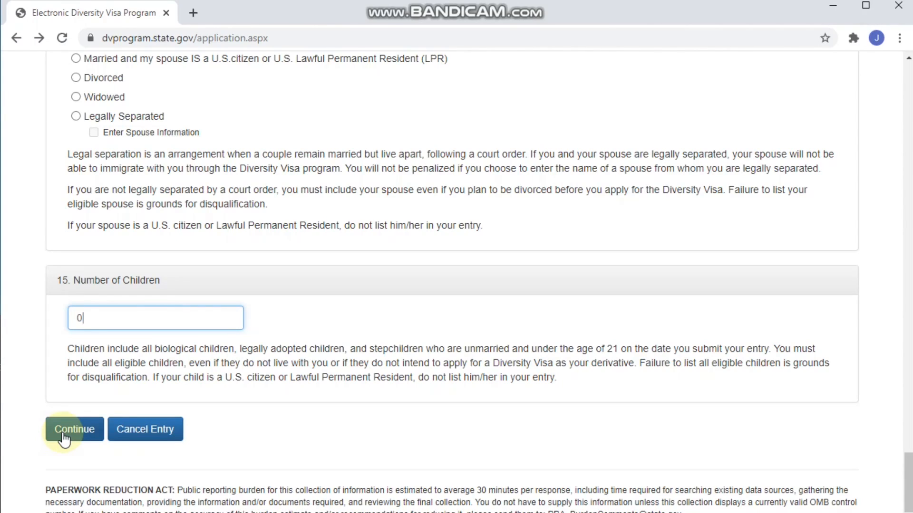
click(64, 439)
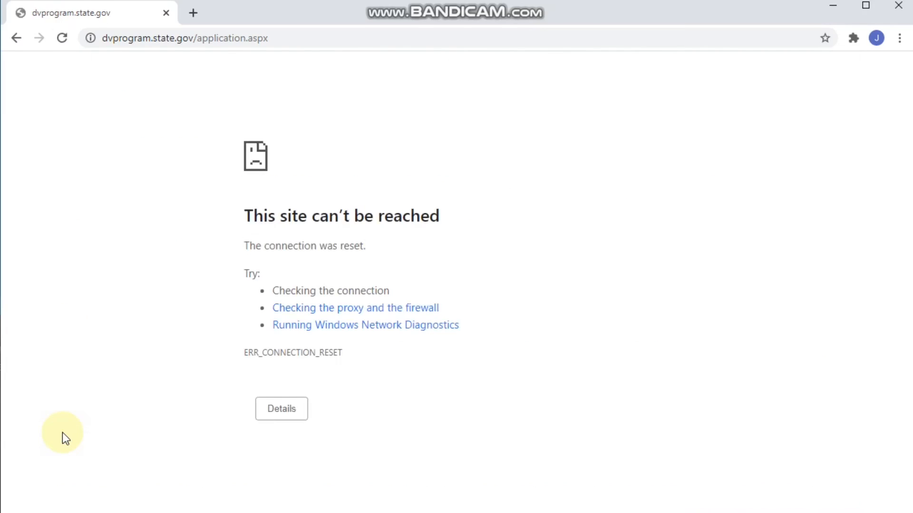